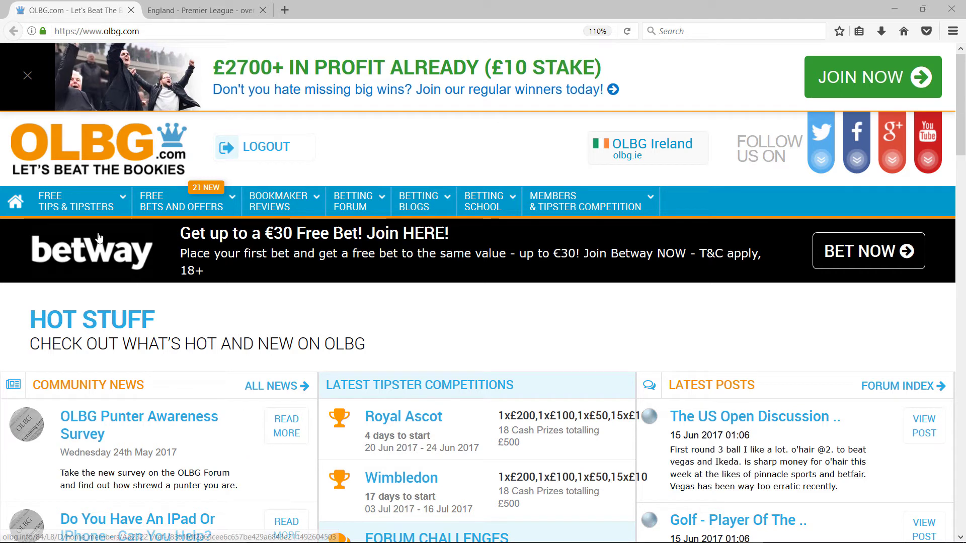
Step: Open OLBG's Todays Football Tips page from the FREE TIPS & TIPSTERS menu
{"action": "mouse_move", "coordinate": [96, 211]}
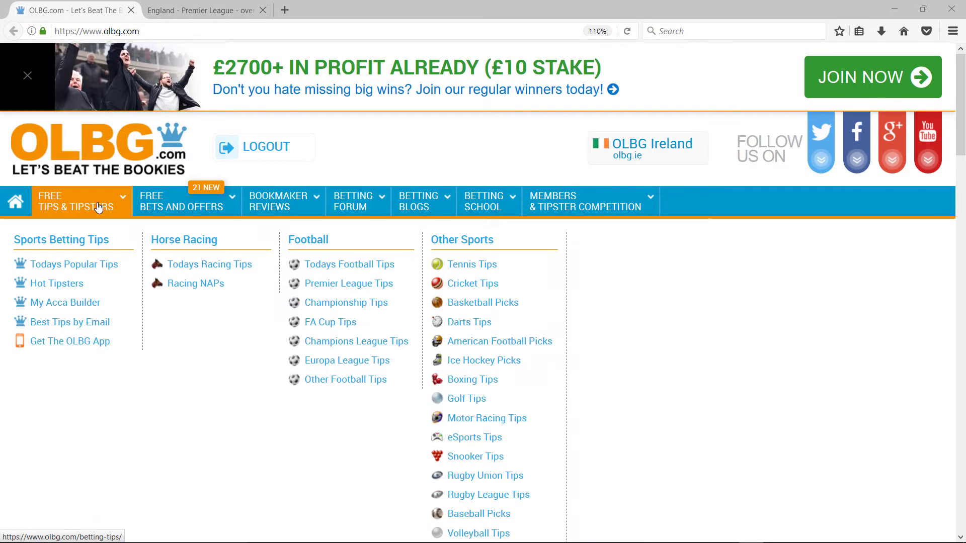
{"action": "left_click", "coordinate": [336, 270]}
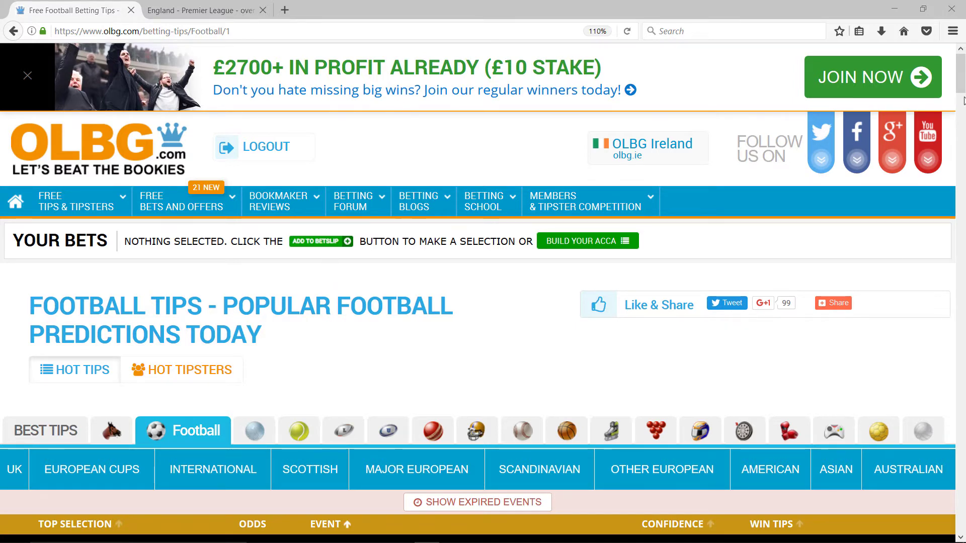
Step: Scroll through today's football tips and open the HJK Helsinki v JJK match tips
{"action": "scroll", "coordinate": [963, 100], "scroll_direction": "down", "scroll_amount": 2}
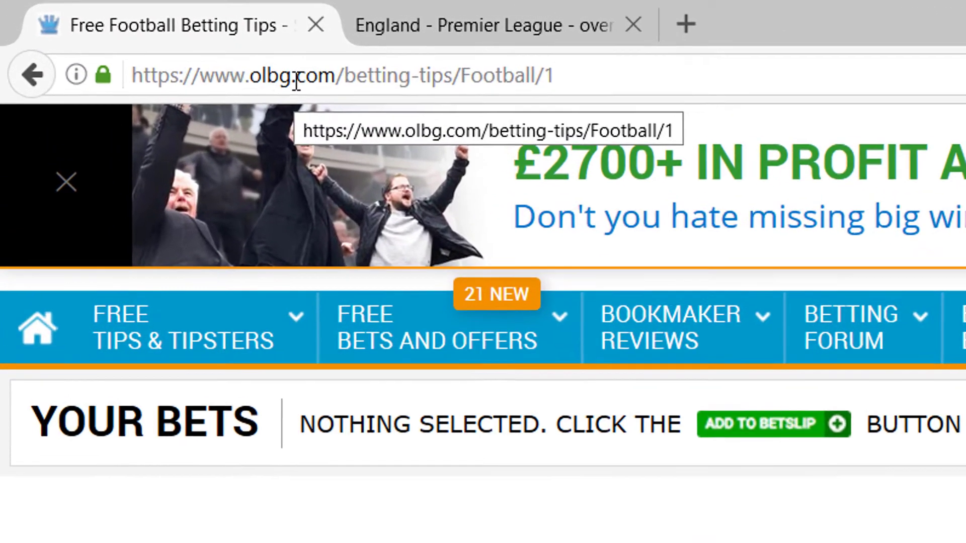
{"action": "scroll", "coordinate": [483, 407], "scroll_direction": "down", "scroll_amount": 3}
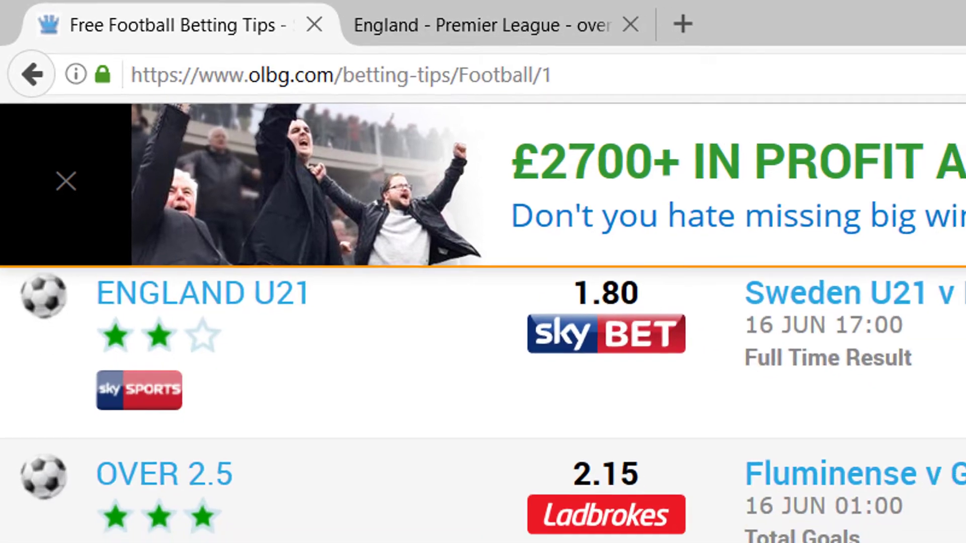
{"action": "scroll", "coordinate": [483, 322], "scroll_direction": "down", "scroll_amount": 5}
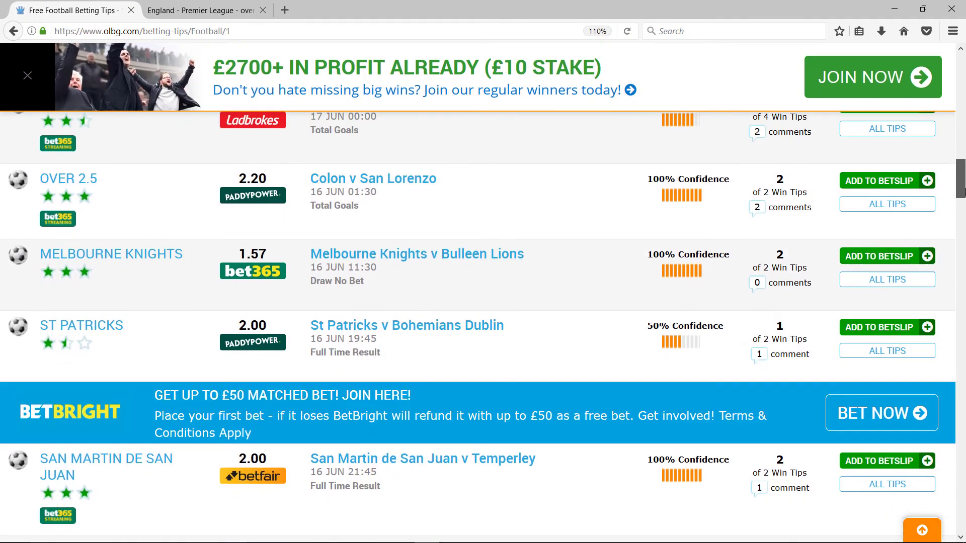
{"action": "mouse_move", "coordinate": [963, 191]}
{"action": "left_mouse_down"}
{"action": "mouse_move", "coordinate": [963, 212]}
{"action": "mouse_move", "coordinate": [963, 108]}
{"action": "left_mouse_up"}
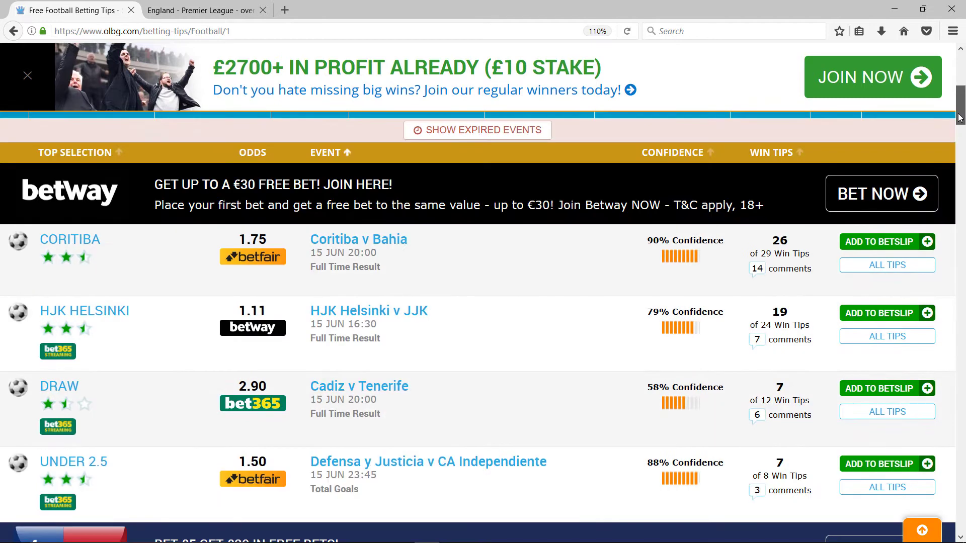
{"action": "left_click", "coordinate": [374, 313]}
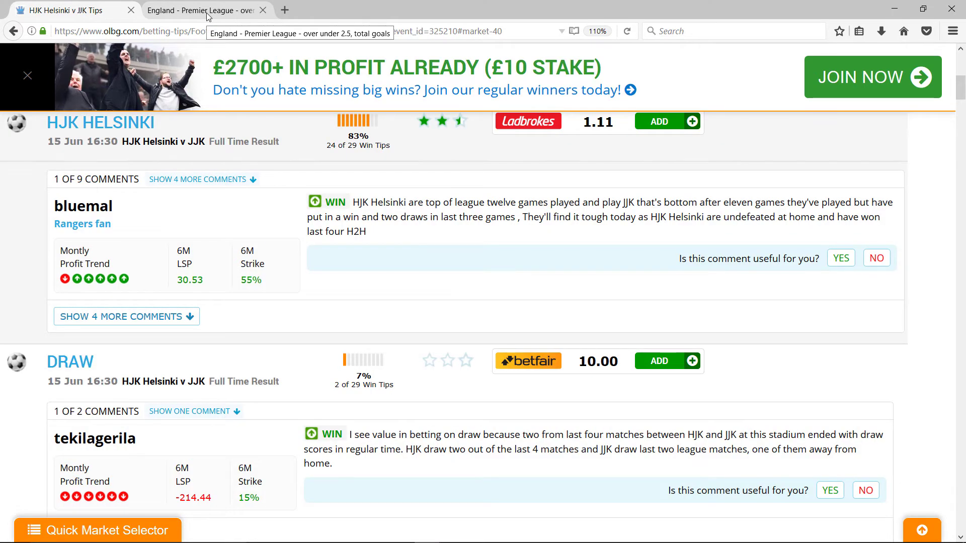
Step: Switch SoccerStats from the Premier League to Finland's Veikkausliiga table, briefly rechecking the OLBG tips
{"action": "left_click", "coordinate": [207, 14]}
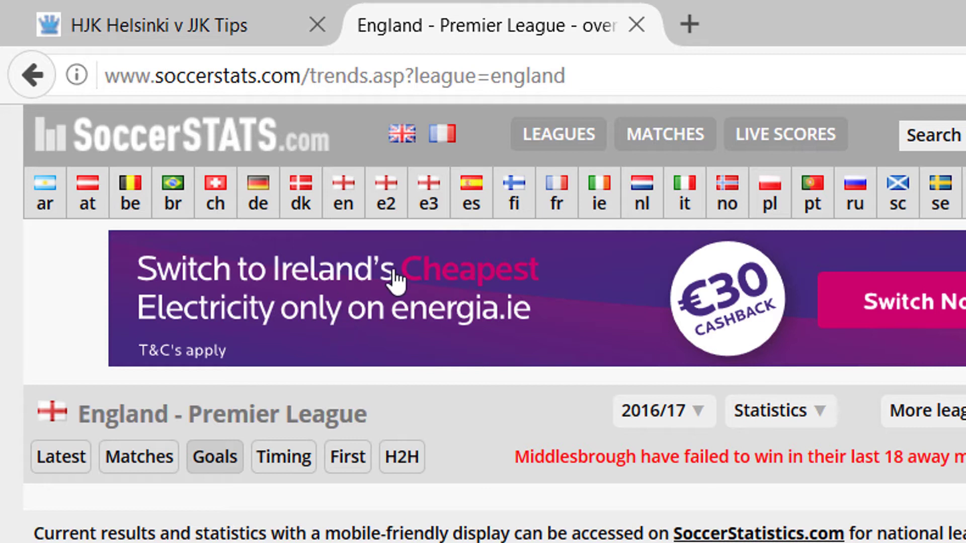
{"action": "left_click", "coordinate": [523, 200]}
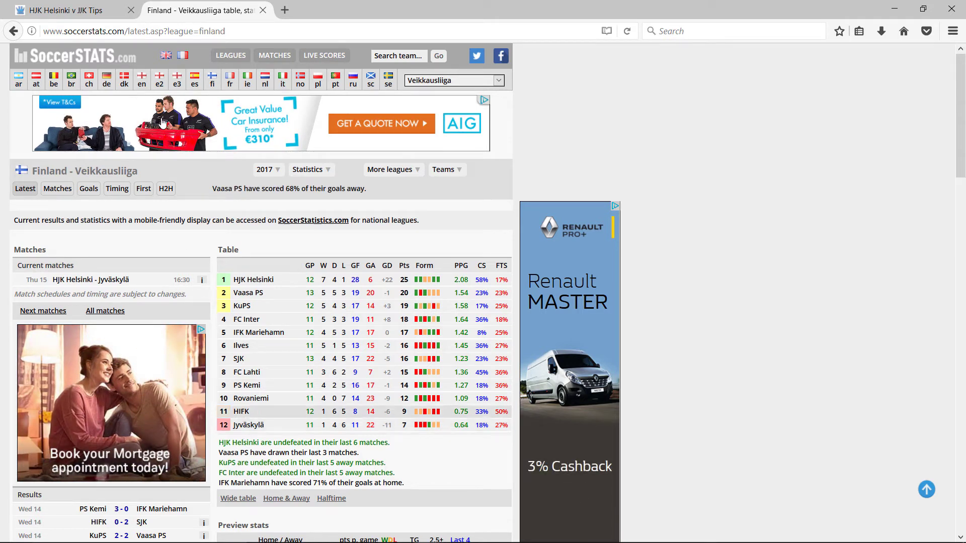
{"action": "left_click", "coordinate": [83, 14]}
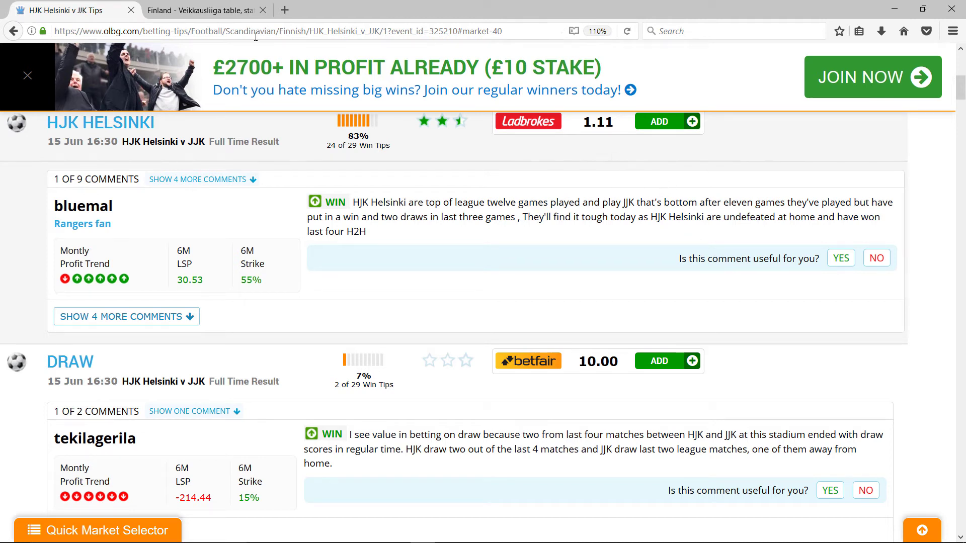
{"action": "left_click", "coordinate": [231, 16]}
{"action": "mouse_move", "coordinate": [336, 168]}
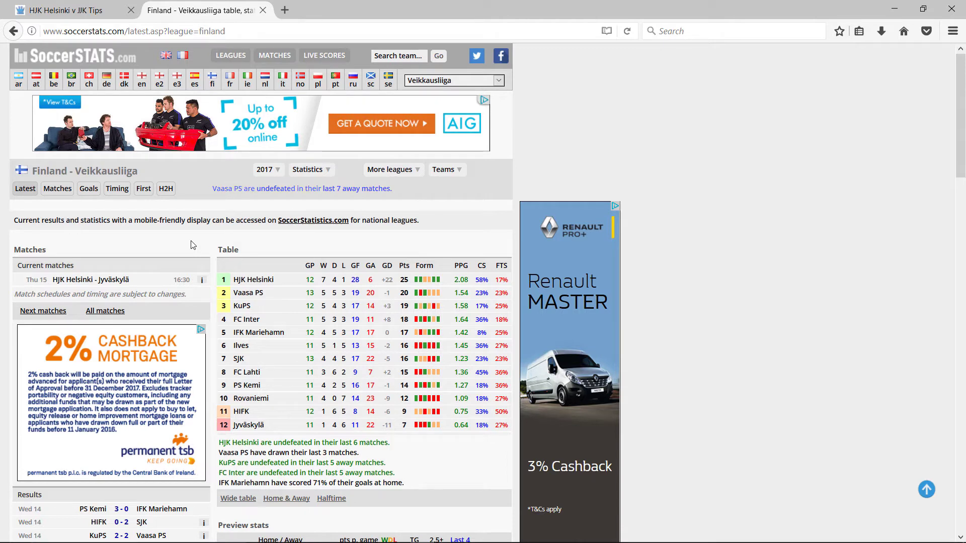
Step: Show each Finnish team's home goals scored and conceded averages on SoccerStats' Goals page
{"action": "left_click", "coordinate": [94, 194]}
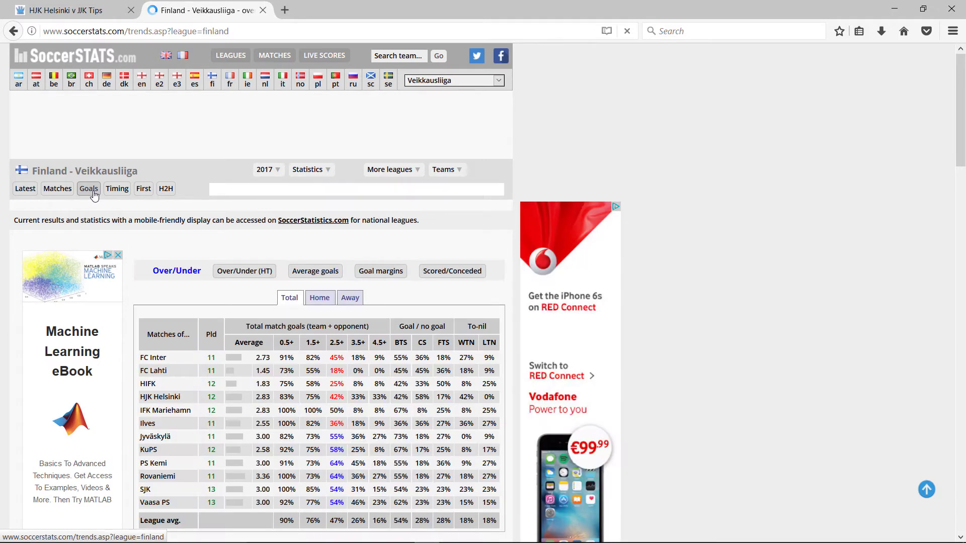
{"action": "left_click", "coordinate": [451, 271]}
{"action": "left_click", "coordinate": [319, 297]}
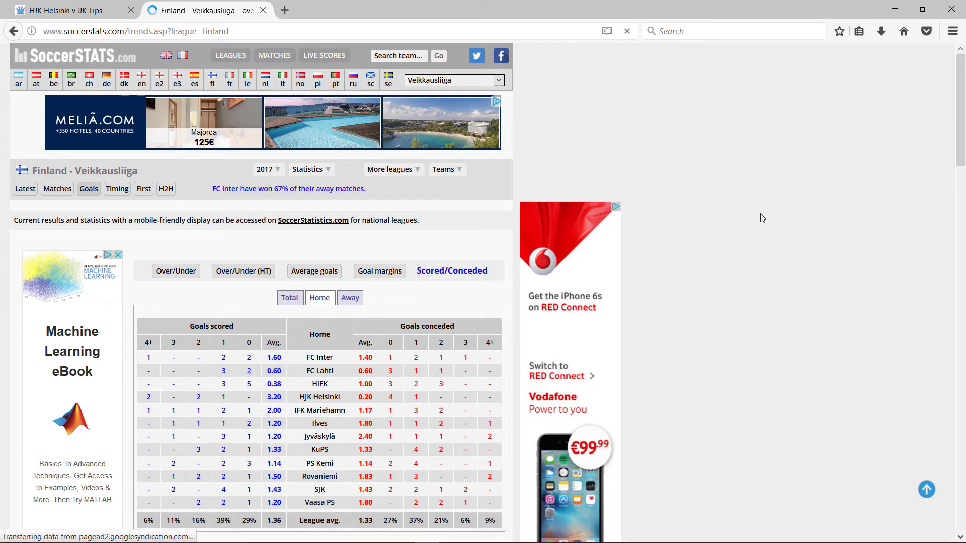
{"action": "scroll", "coordinate": [960, 131], "scroll_direction": "down", "scroll_amount": 2}
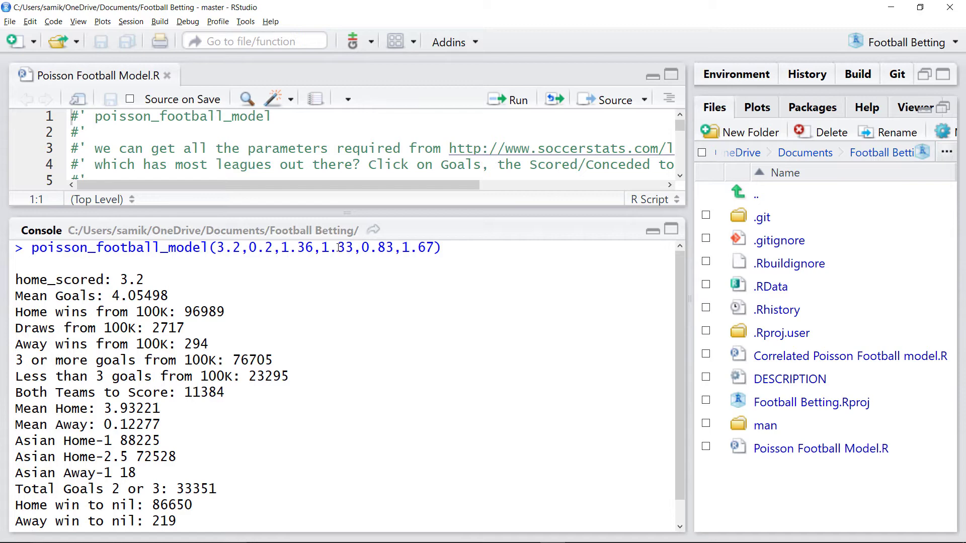
{"action": "key", "text": "alt+Tab"}
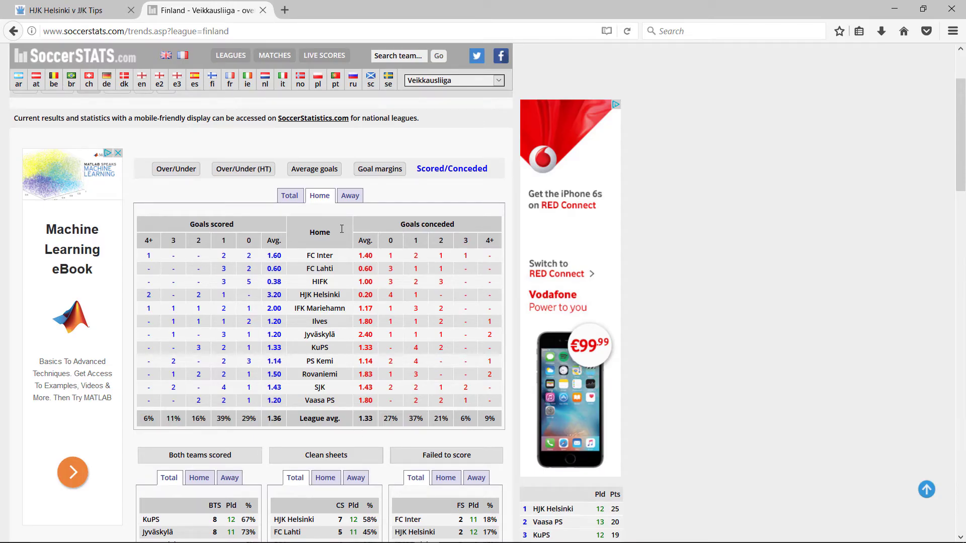
{"action": "left_click", "coordinate": [350, 196]}
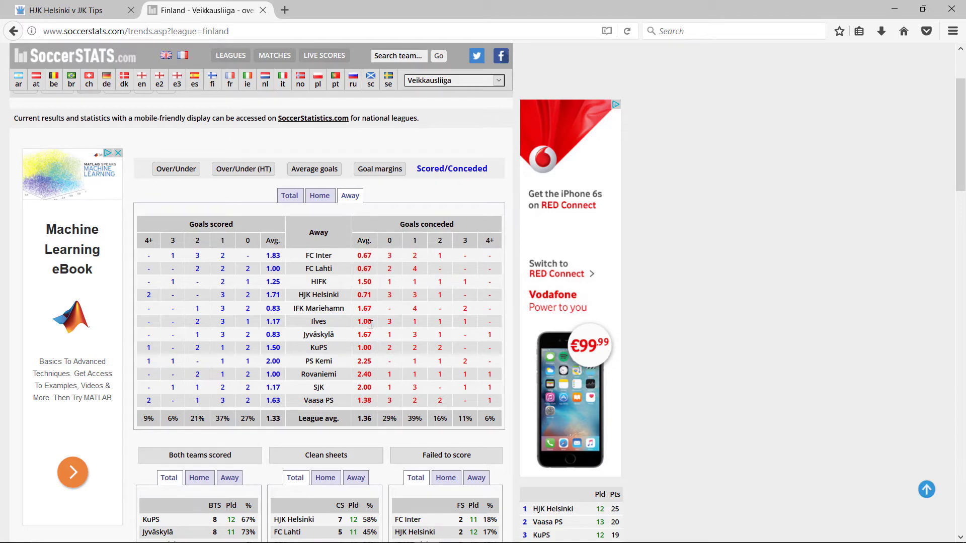
{"action": "key", "text": "alt+Tab"}
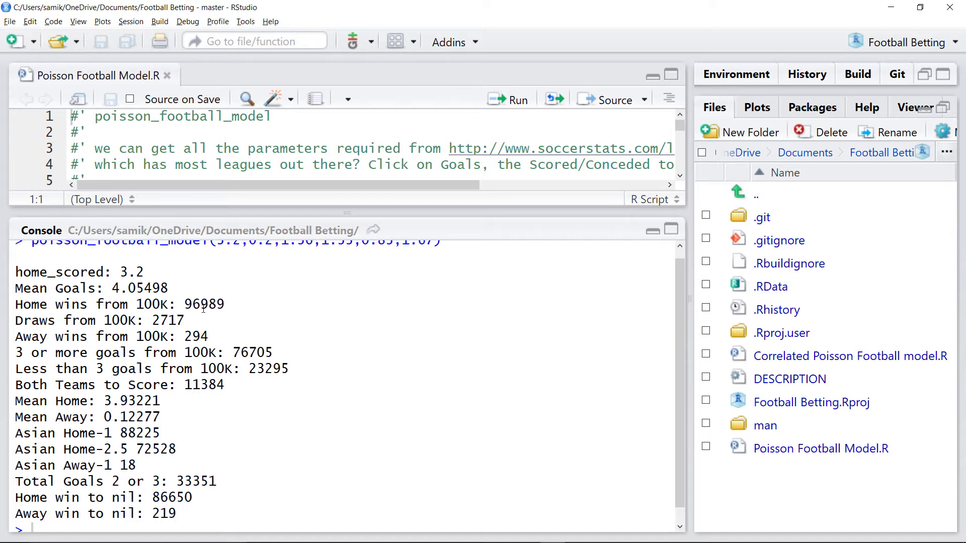
Step: Scroll the RStudio console to review the poisson_football_model(3.2,0.2,1.36,1.33,0.83,1.67) outcome counts
{"action": "left_click_drag", "start_coordinate": [681, 314], "coordinate": [681, 306]}
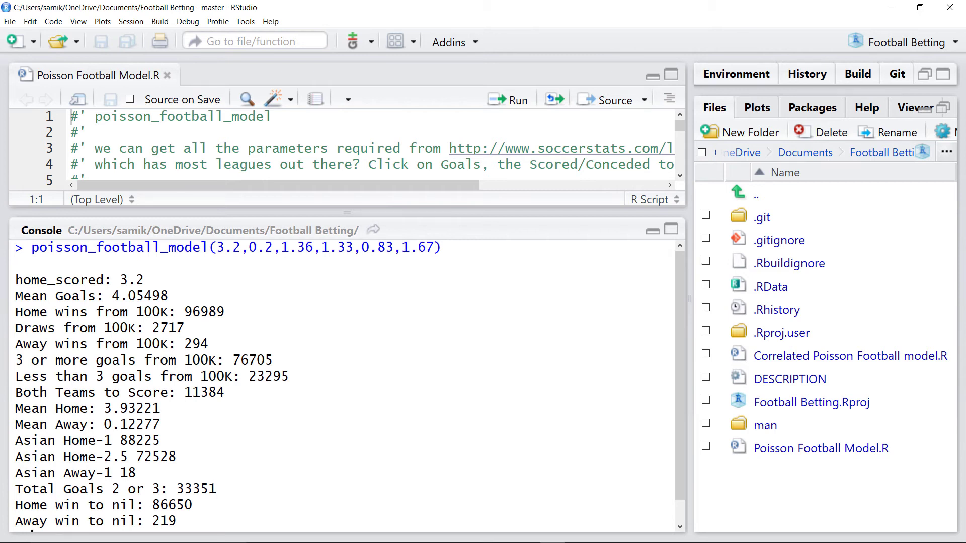
Step: Back in Firefox, open the OLBG HJK Helsinki v JJK tips with the home win at 1.11
{"action": "key", "text": "alt+Tab"}
{"action": "key", "text": "alt+Tab"}
{"action": "key", "text": "alt+Tab"}
{"action": "key", "text": "alt+Tab"}
{"action": "key", "text": "alt+Tab"}
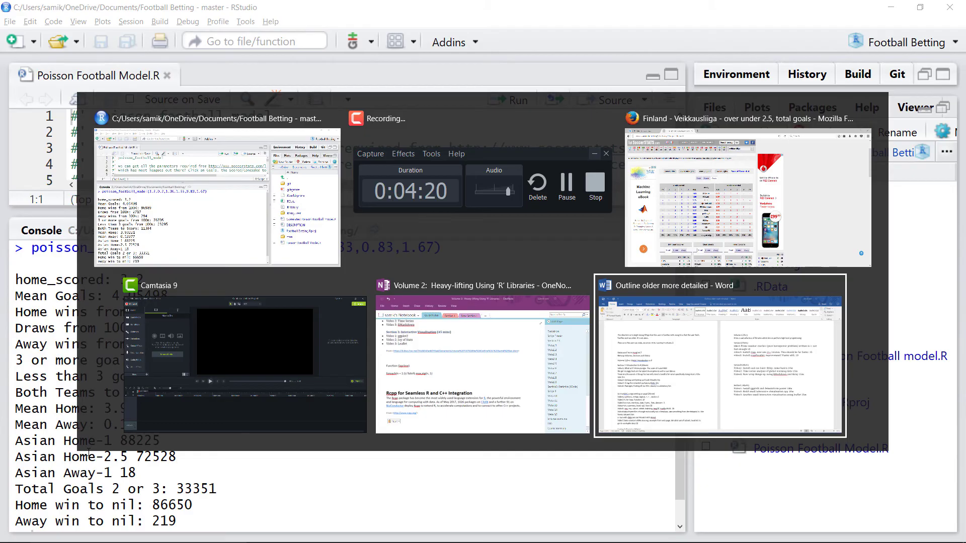
{"action": "key", "text": "alt+Tab"}
{"action": "key", "text": "alt+Tab"}
{"action": "key", "text": "alt+Tab"}
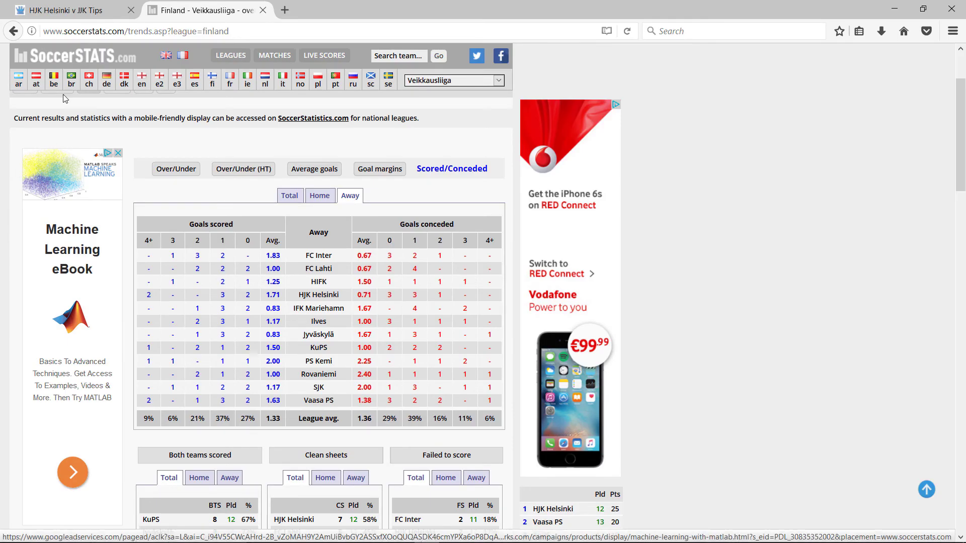
{"action": "left_click", "coordinate": [259, 31]}
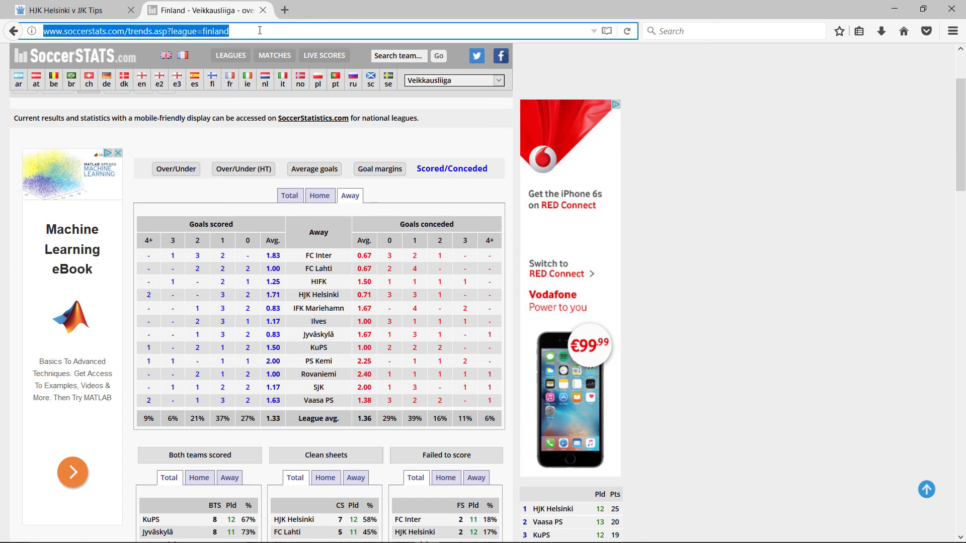
{"action": "type", "text": "betdaq.co.uk/"}
{"action": "left_click", "coordinate": [683, 211]}
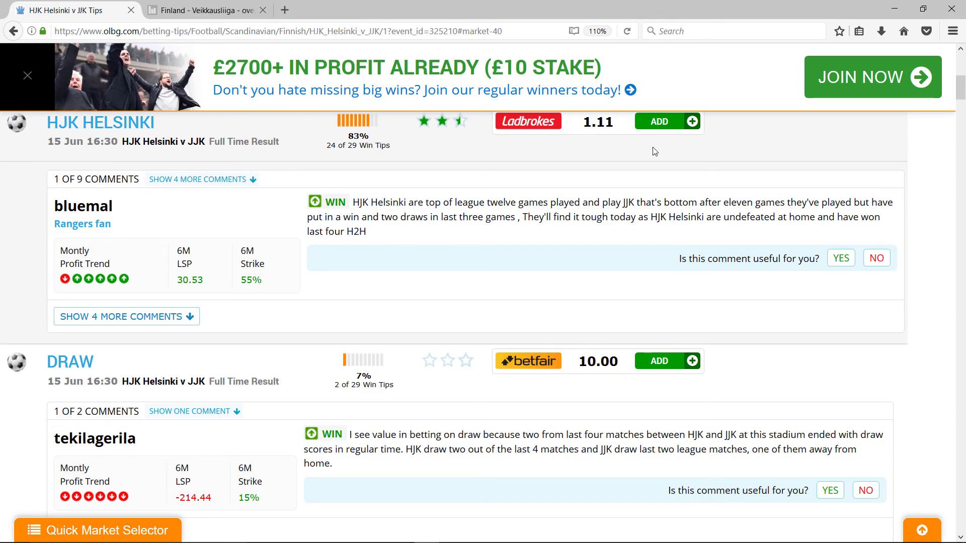
Step: Calculate 1/0.97 in a new Google Search tab to get the fair odds
{"action": "left_click", "coordinate": [285, 10]}
{"action": "left_click", "coordinate": [719, 32]}
{"action": "type", "text": "1/0.97"}
{"action": "key", "text": "Return"}
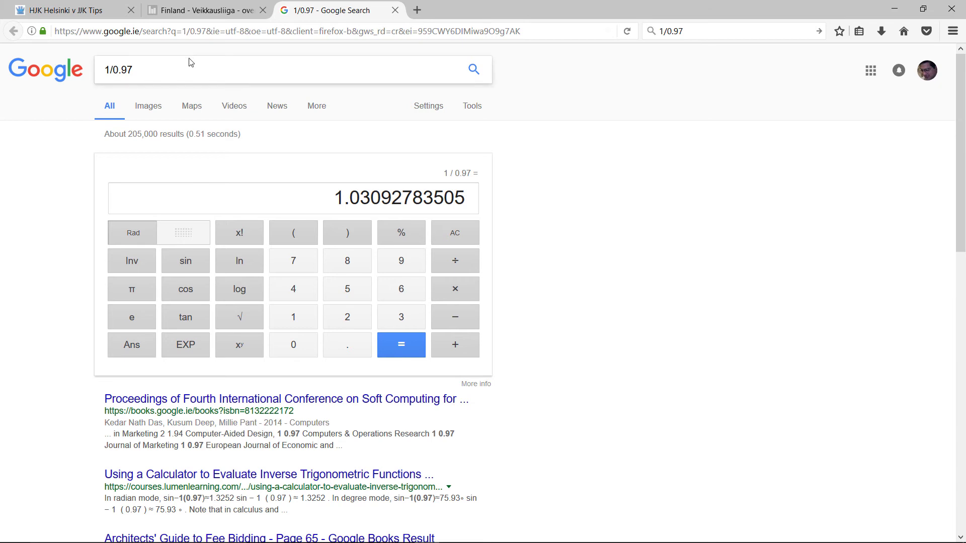
Step: Note the 1.03092783505 result and return to the HJK Helsinki v JJK tips tab
{"action": "left_click", "coordinate": [90, 9]}
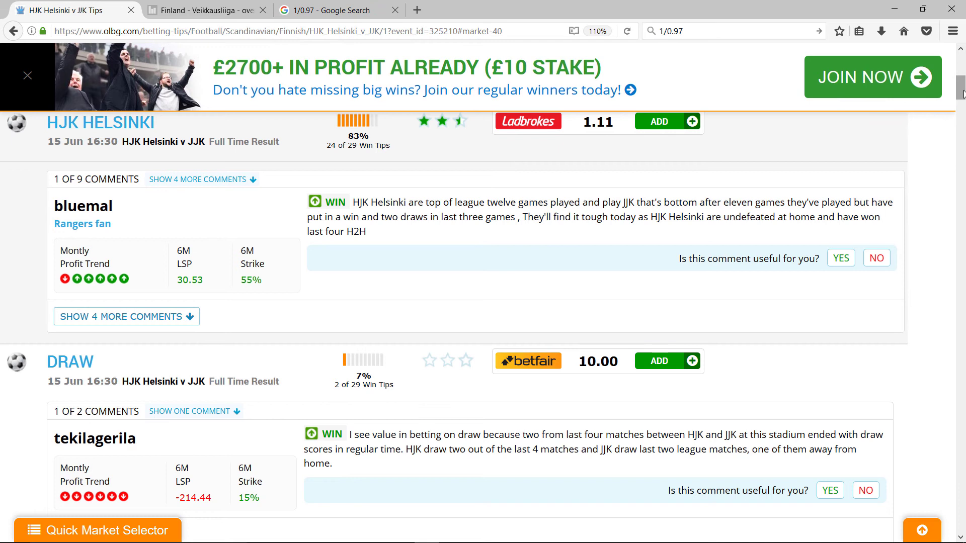
Step: Compare OLBG's Over 2.5 goals price of 1.33 with the model's fair odds 1/0.767 = 1.3037809648
{"action": "left_click_drag", "start_coordinate": [960, 88], "coordinate": [961, 157]}
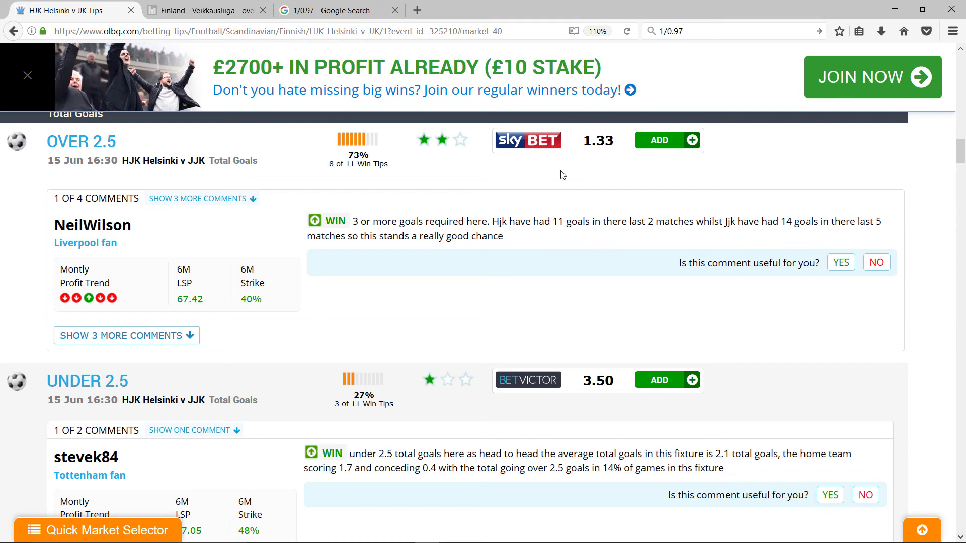
{"action": "key", "text": "alt+Tab"}
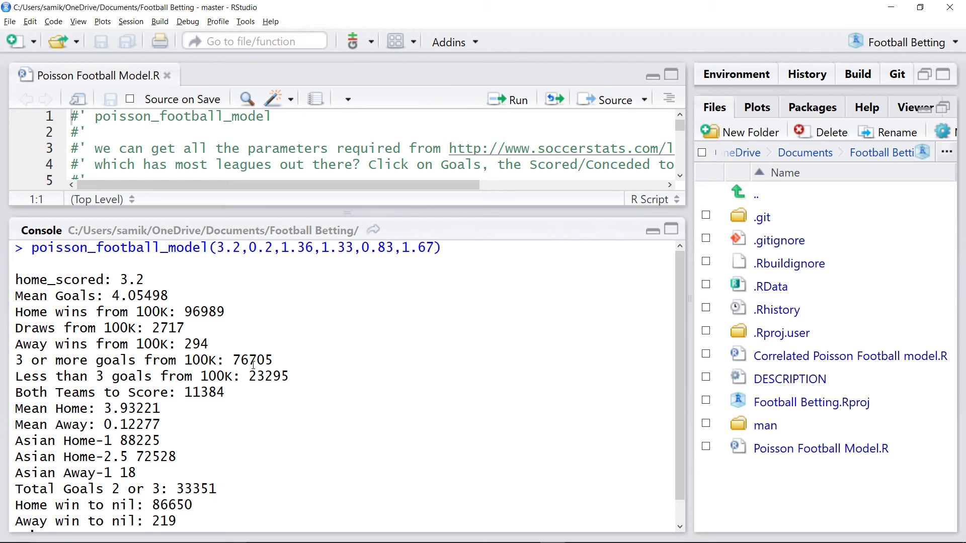
{"action": "key", "text": "alt+Tab"}
{"action": "left_click", "coordinate": [705, 31]}
{"action": "type", "text": "1/0.767"}
{"action": "key", "text": "Return"}
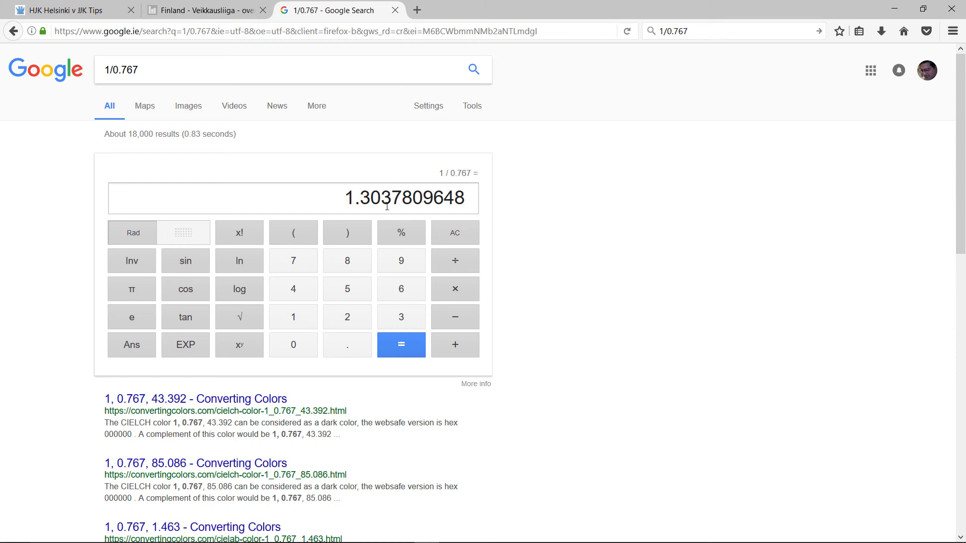
{"action": "key", "text": "ctrl+Tab"}
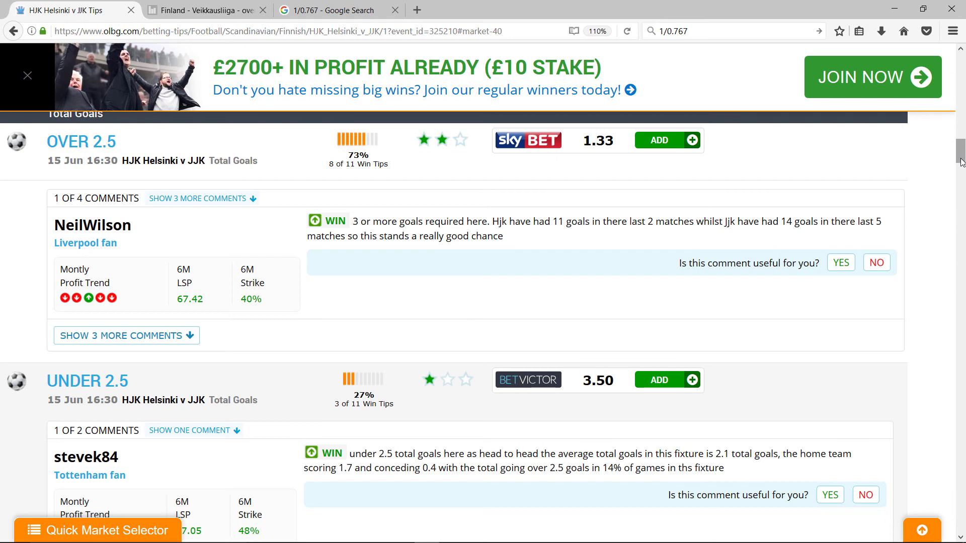
Step: Check OLBG's HJK -2.50 Asian handicap at 2.00 against the model's Asian Home-2.5 count of 72528
{"action": "left_click_drag", "start_coordinate": [961, 162], "coordinate": [961, 356]}
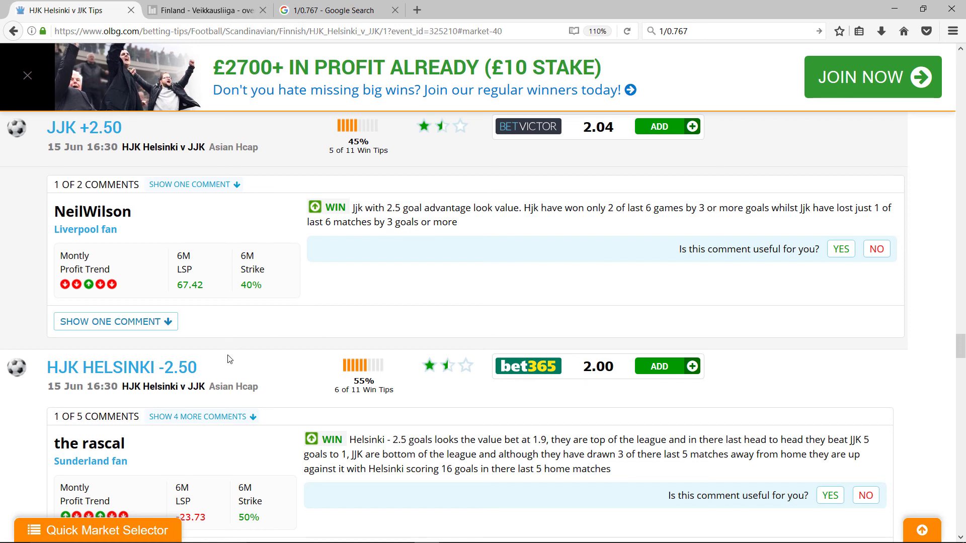
{"action": "key", "text": "alt+Tab"}
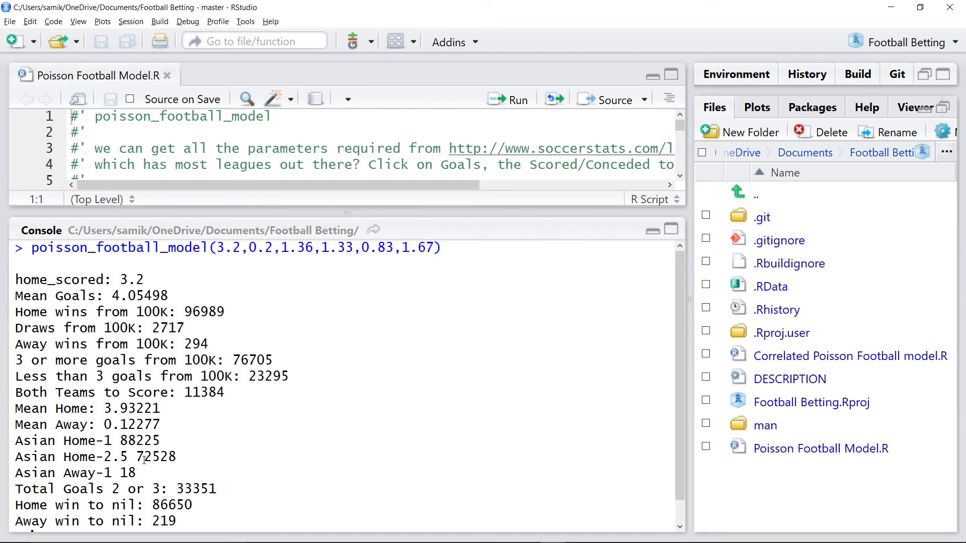
Step: Change the Google search from 1/0.767 to 1/0.725, giving fair odds of 1.37931034483
{"action": "key", "text": "alt+Tab"}
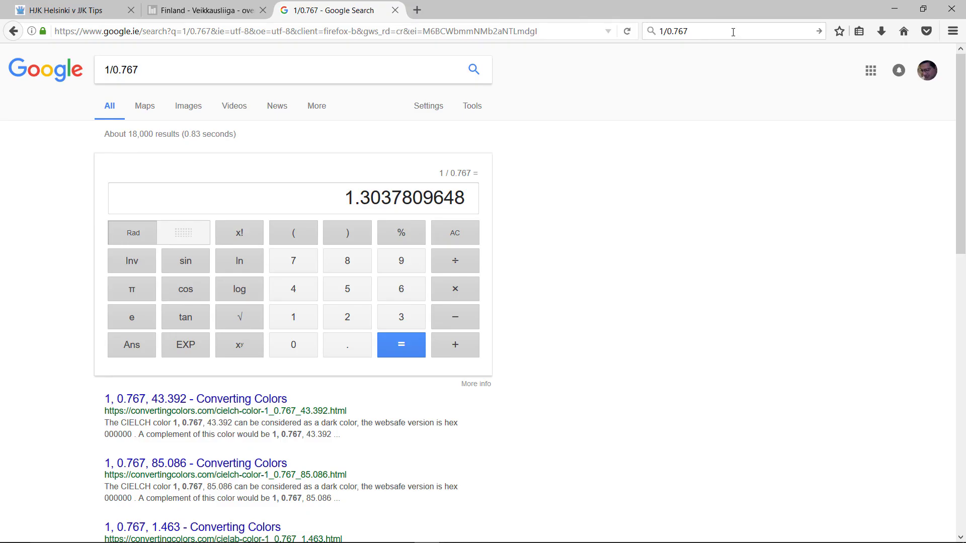
{"action": "left_click", "coordinate": [733, 30]}
{"action": "left_click", "coordinate": [732, 30]}
{"action": "key", "text": "BackSpace"}
{"action": "key", "text": "BackSpace"}
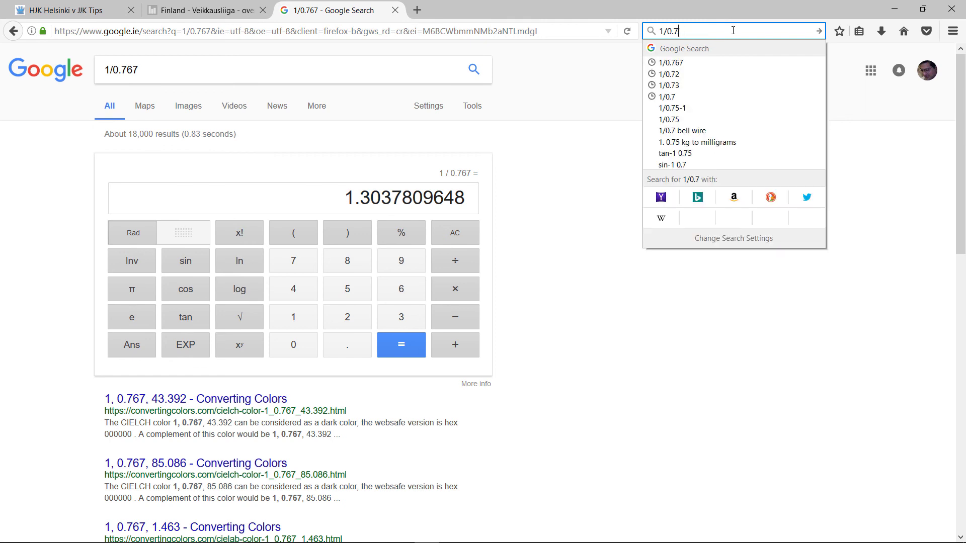
{"action": "type", "text": "25"}
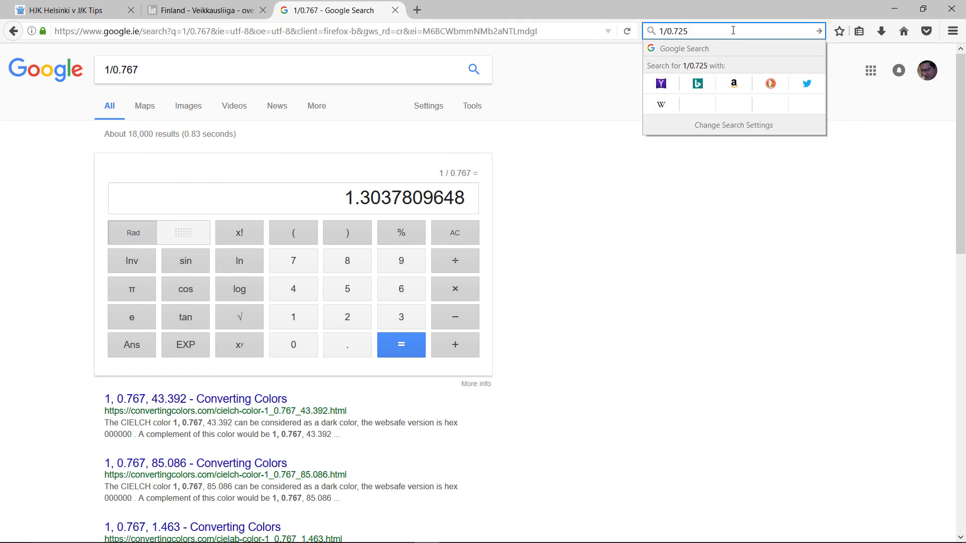
{"action": "key", "text": "Return"}
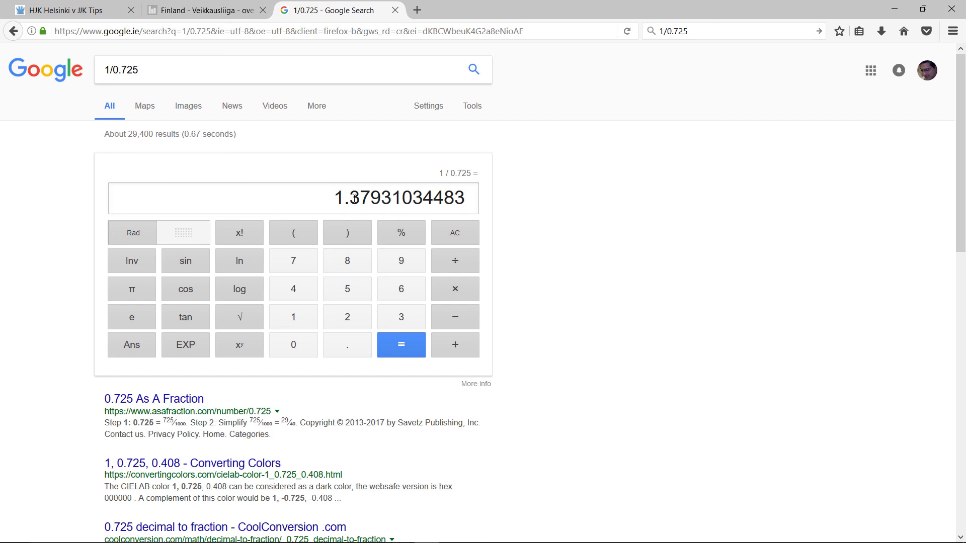
Step: Go back to the HJK Helsinki v JJK tips to compare HJK Helsinki -2.50 at 2.00
{"action": "left_click", "coordinate": [86, 15]}
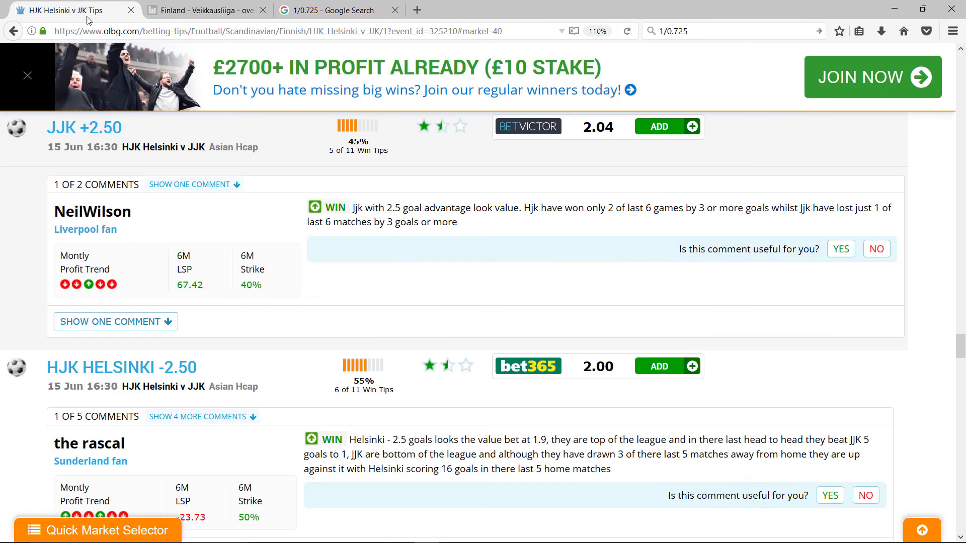